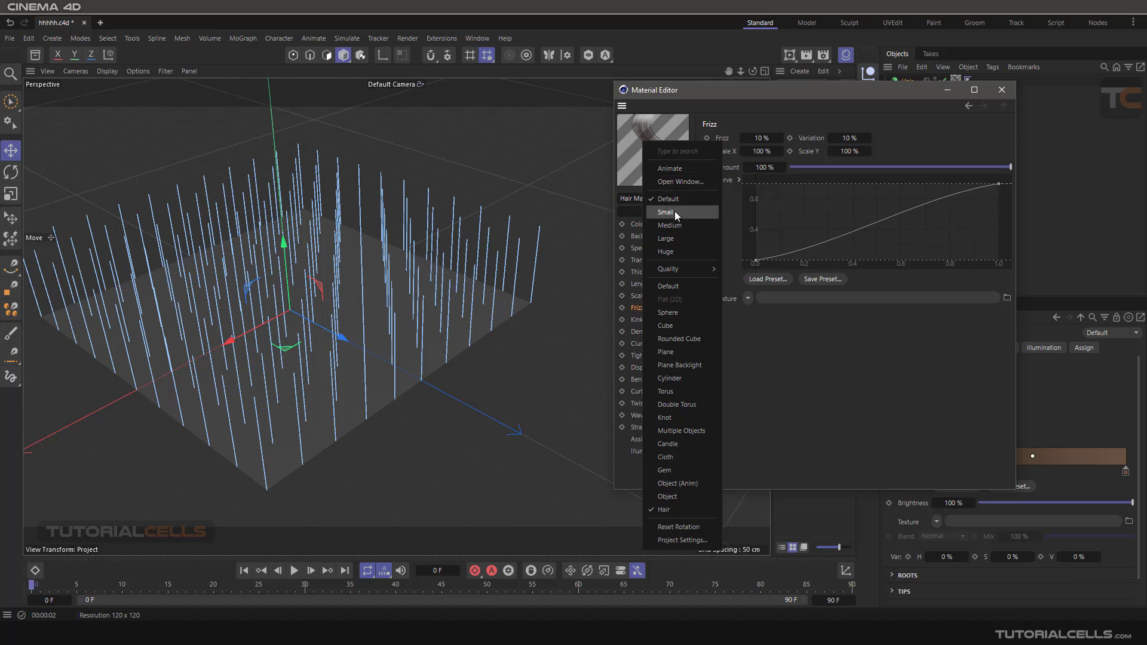
Step: Enlarge the preview image of the hair material in the Material Editor
left_click(669, 237)
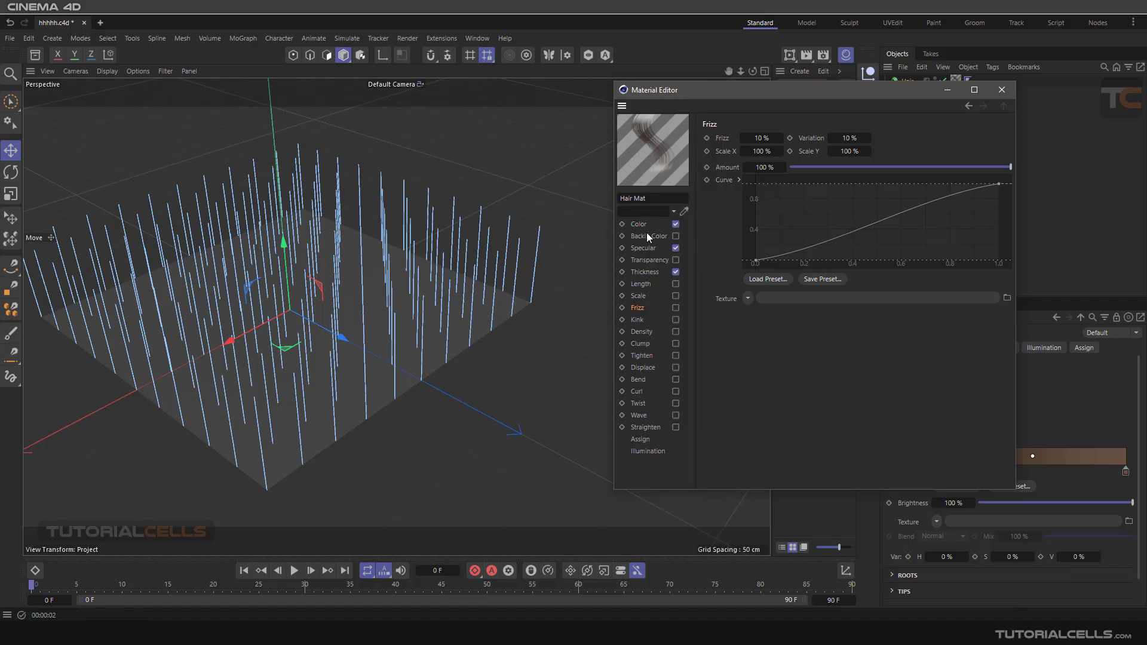
right_click(650, 155)
left_click(675, 265)
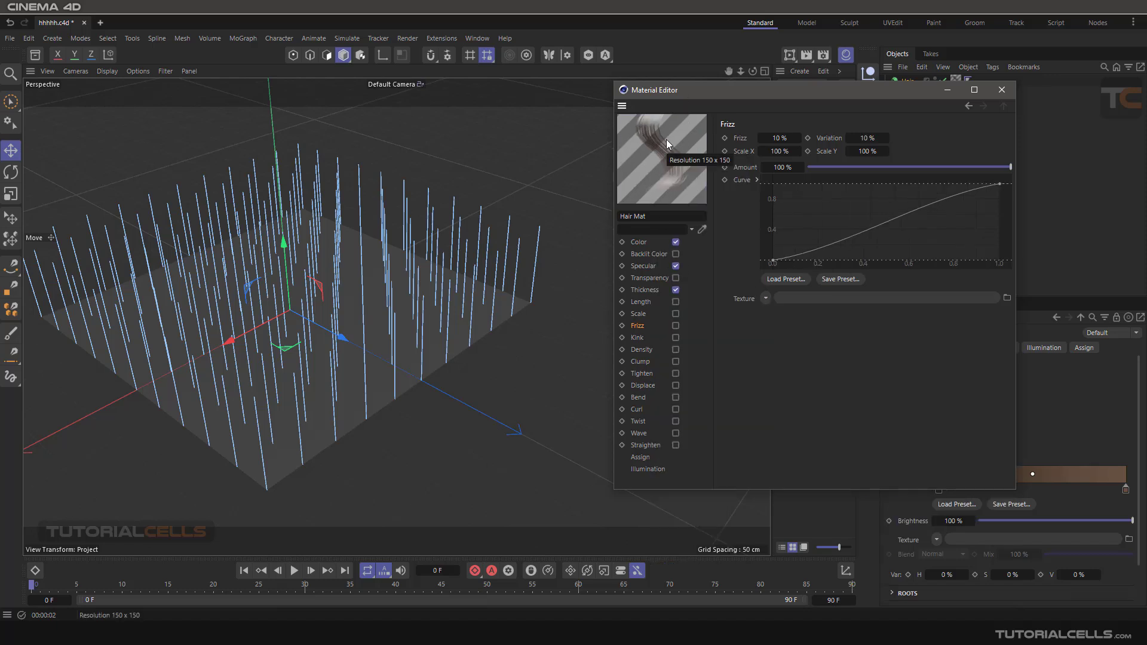
Step: Enable Frizz on the hair material, set its strength to 71 %, and check the effect in an interactive render region
left_click(676, 326)
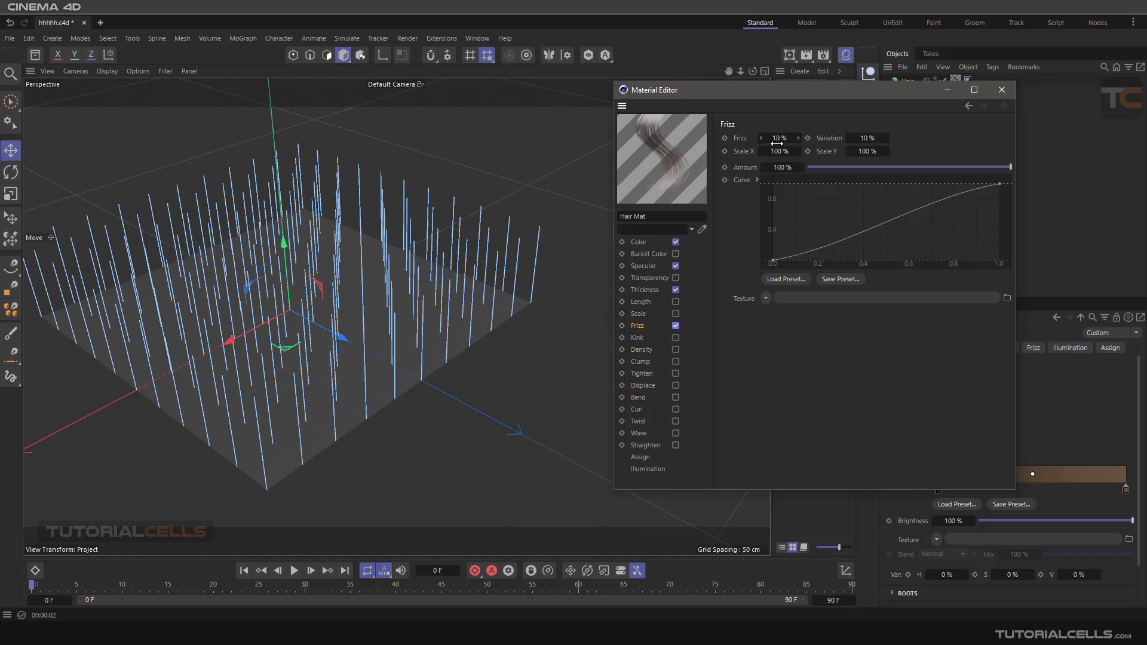
left_click(740, 139)
left_click_drag(779, 140, 815, 141)
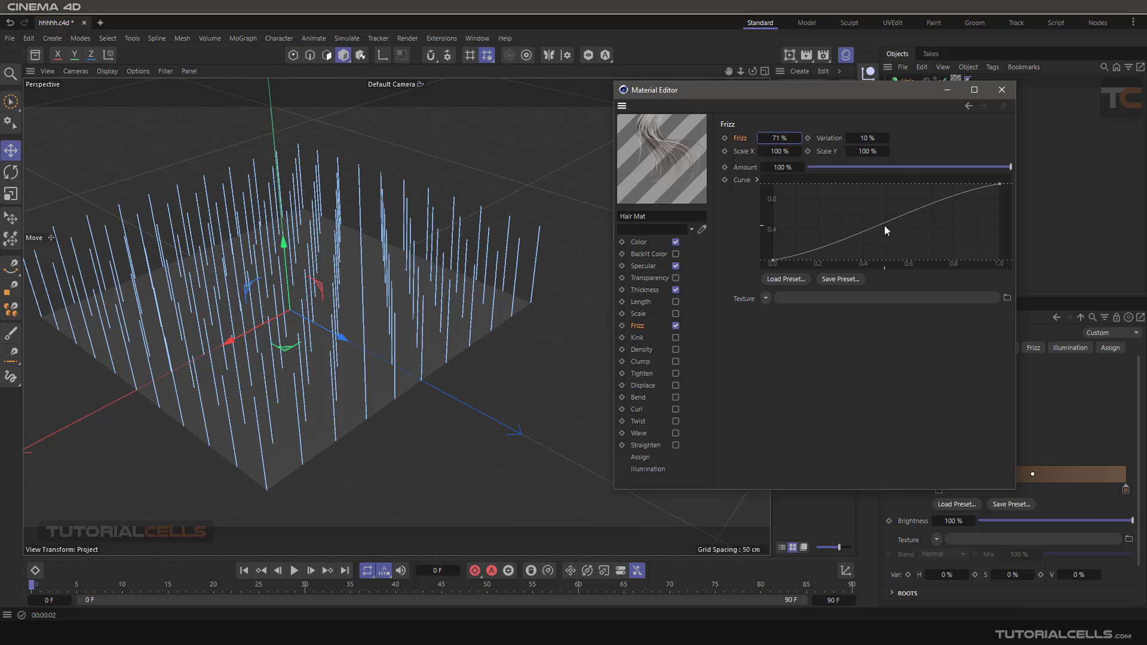
left_click_drag(884, 225, 886, 228, "ctrl")
key("ctrl+z")
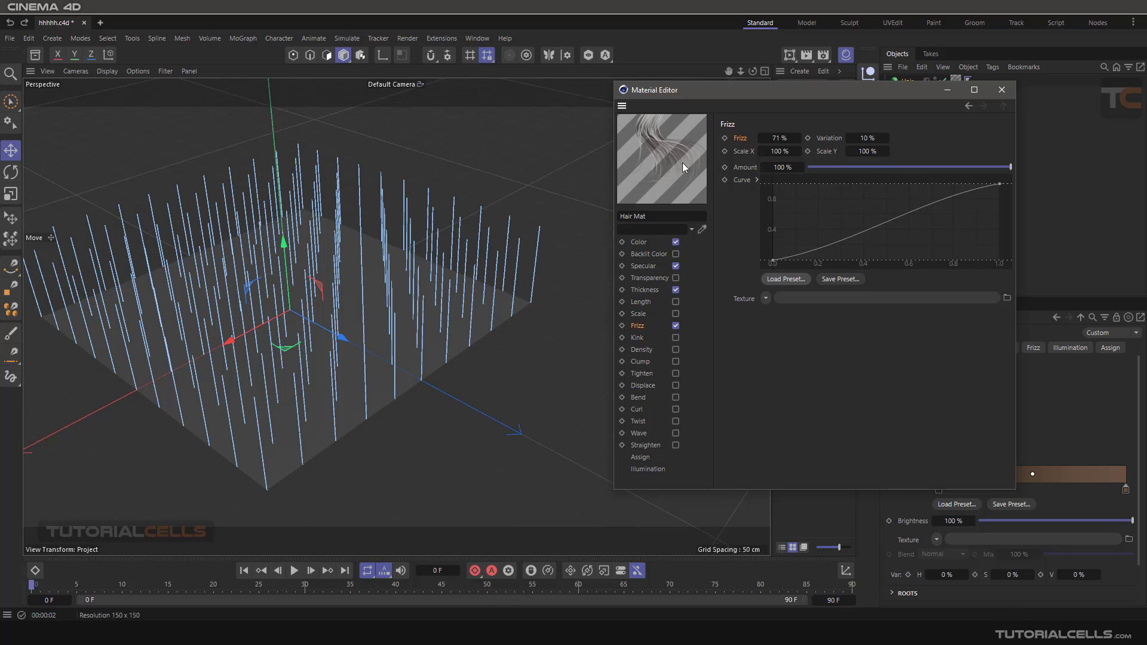
left_click(789, 55)
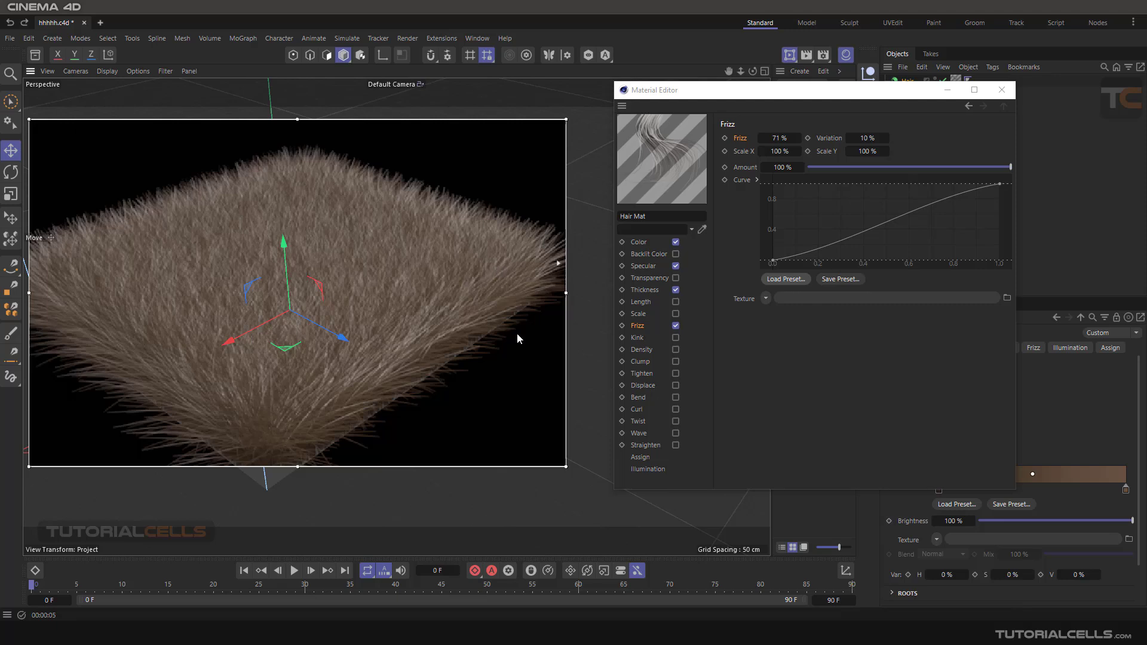
left_click(789, 56)
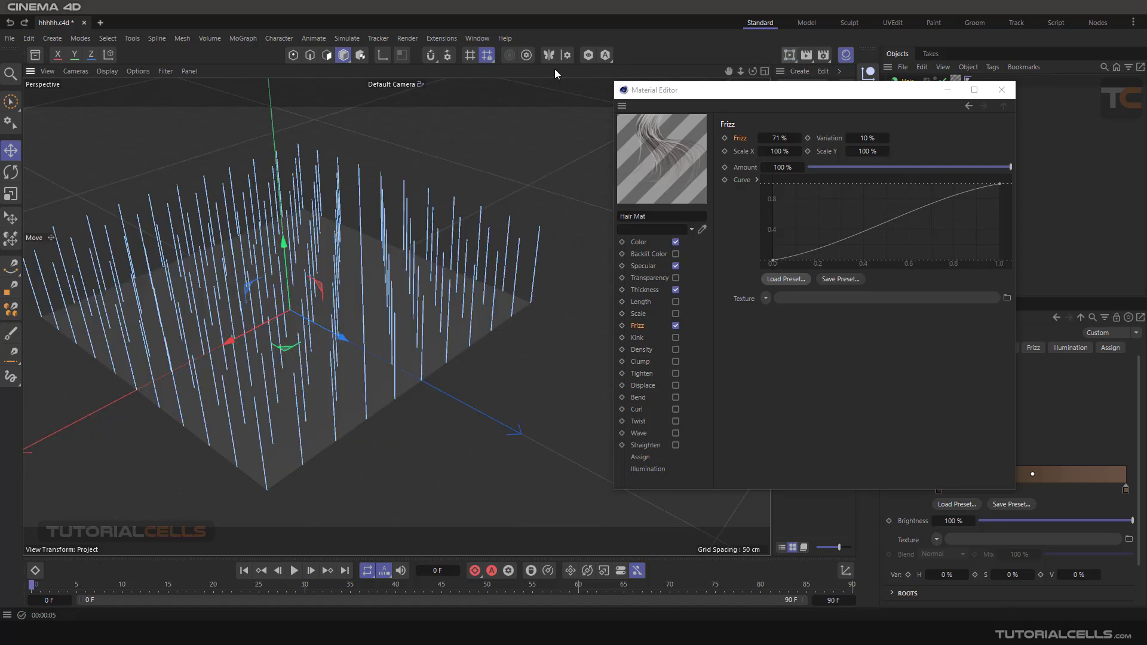
Step: Use the hair Brush tool to comb the guides at the plane's right corner outward
left_click(353, 37)
mouse_move(374, 254)
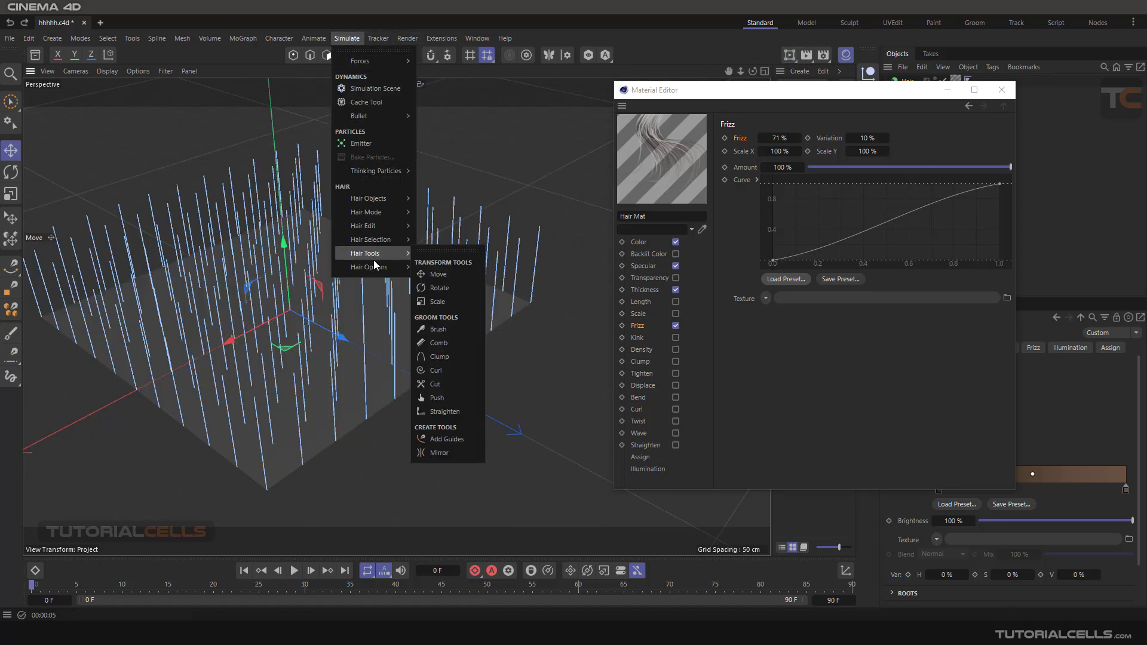
left_click(438, 329)
mouse_move(479, 276)
left_mouse_down()
mouse_move(526, 257)
mouse_move(506, 289)
mouse_move(576, 223)
mouse_move(488, 284)
mouse_move(579, 206)
mouse_move(482, 274)
mouse_move(539, 202)
mouse_move(487, 260)
mouse_move(580, 226)
mouse_move(495, 238)
mouse_move(635, 277)
mouse_move(525, 235)
mouse_move(577, 254)
left_mouse_up()
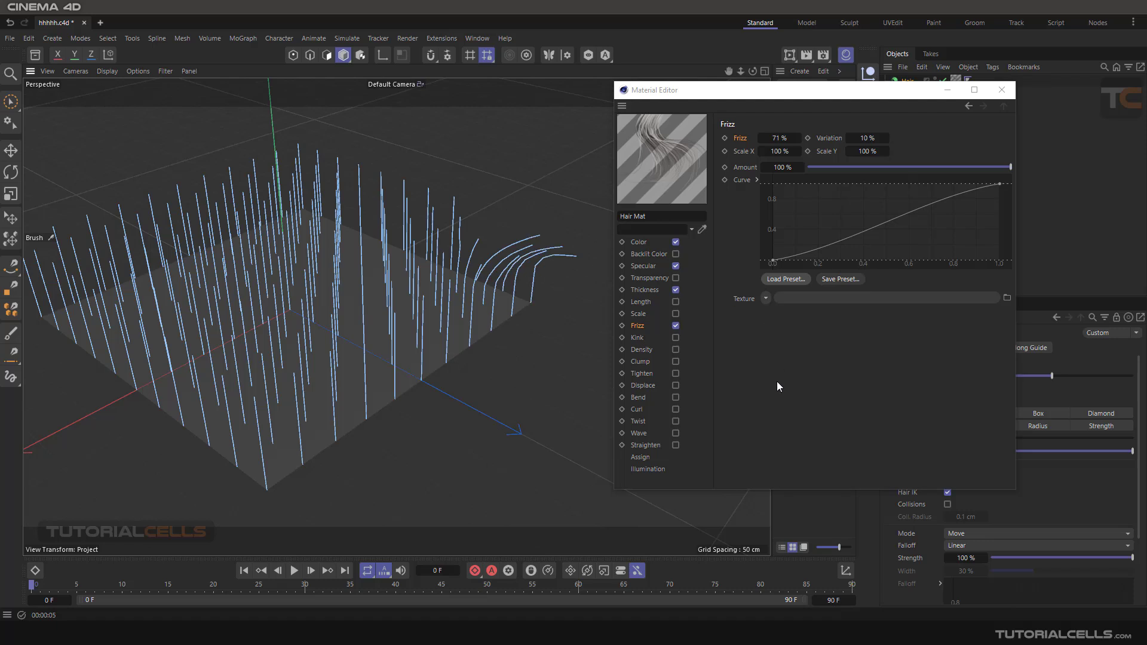
Step: Check the brushed hair in the interactive render region, widening it to include the bent tips and lowering its render quality
left_click(792, 57)
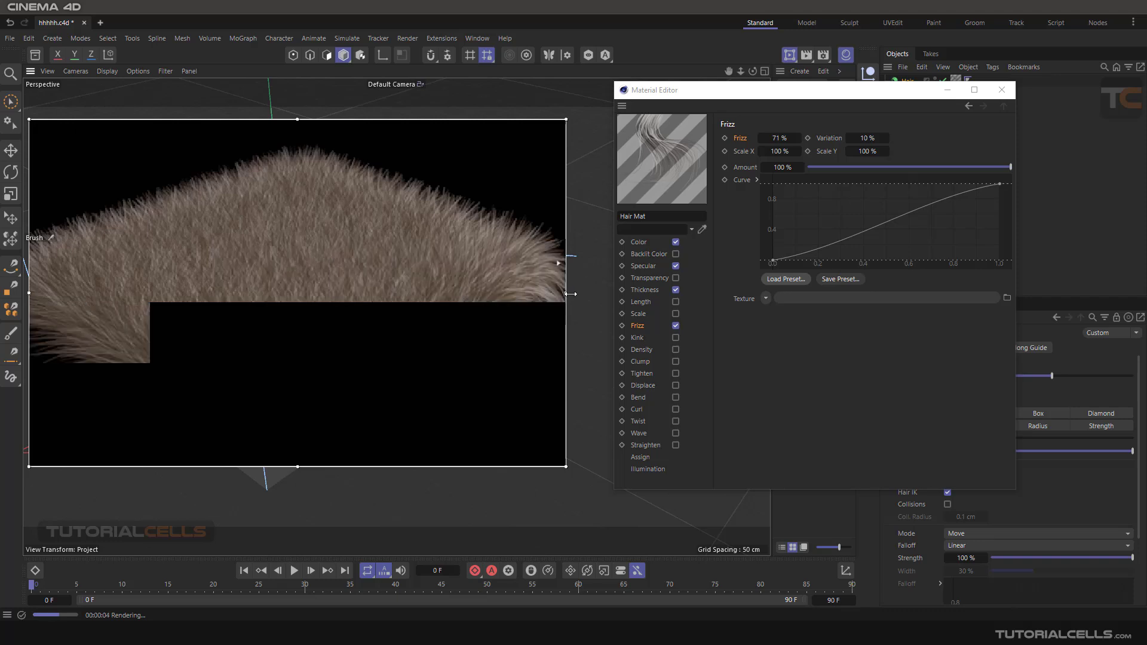
left_click_drag(570, 294, 591, 294)
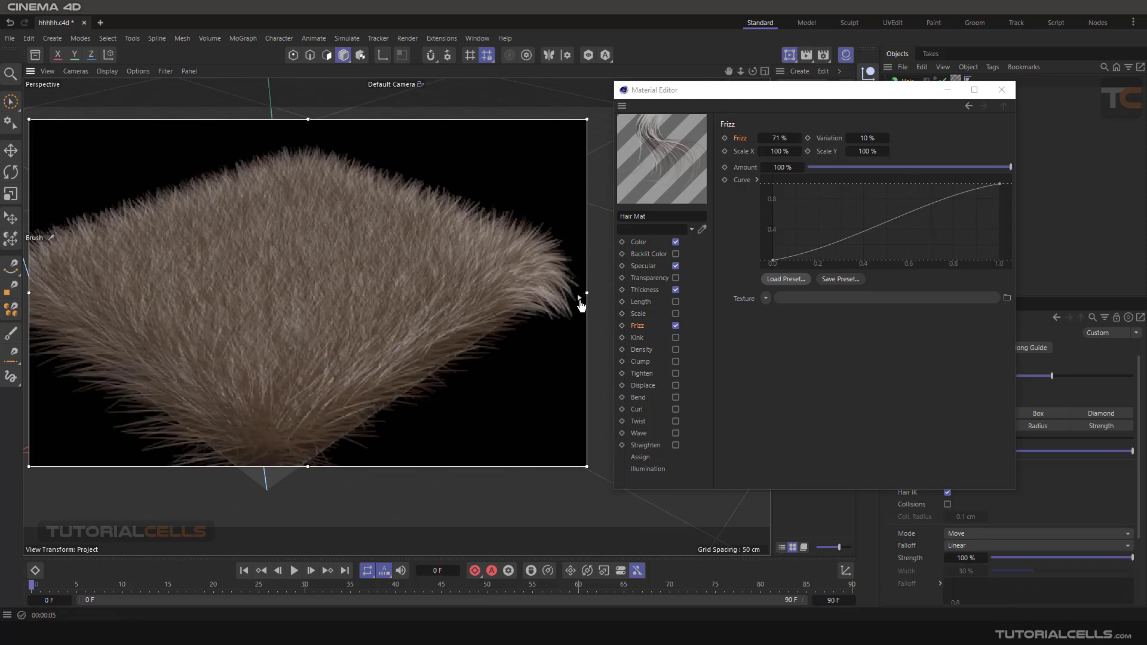
left_click_drag(580, 305, 581, 331)
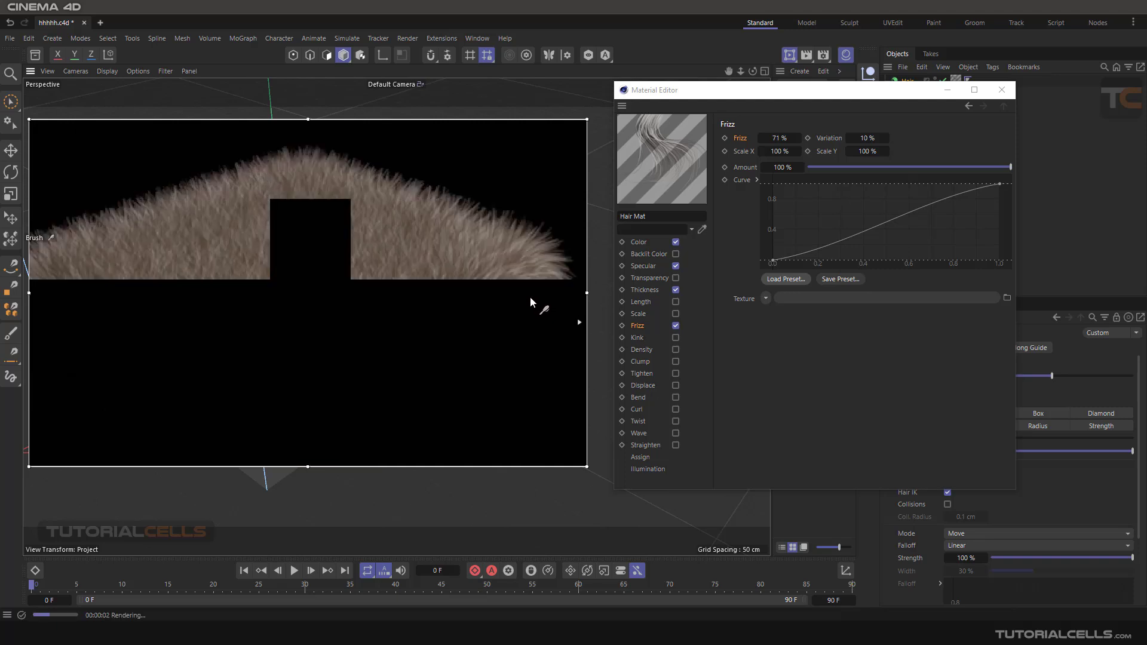
left_click(788, 59)
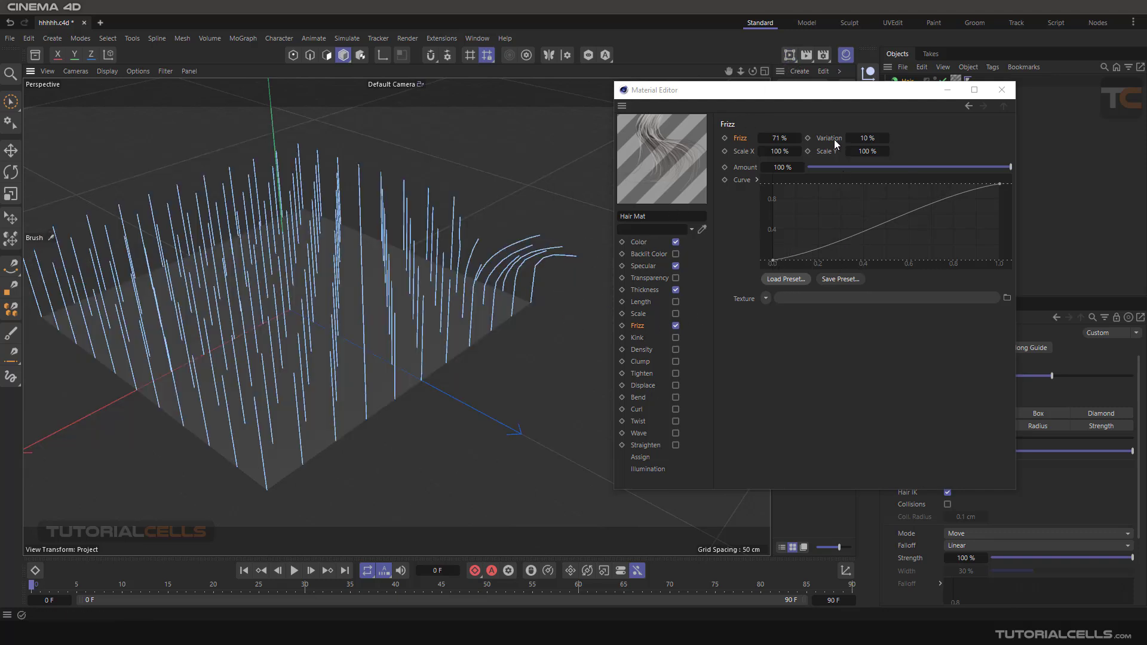
Step: Set Frizz to 80 % and Variation to 23 %, trying other Scale X and Scale Y values before resetting both to 100 %
left_click_drag(775, 141, 780, 141)
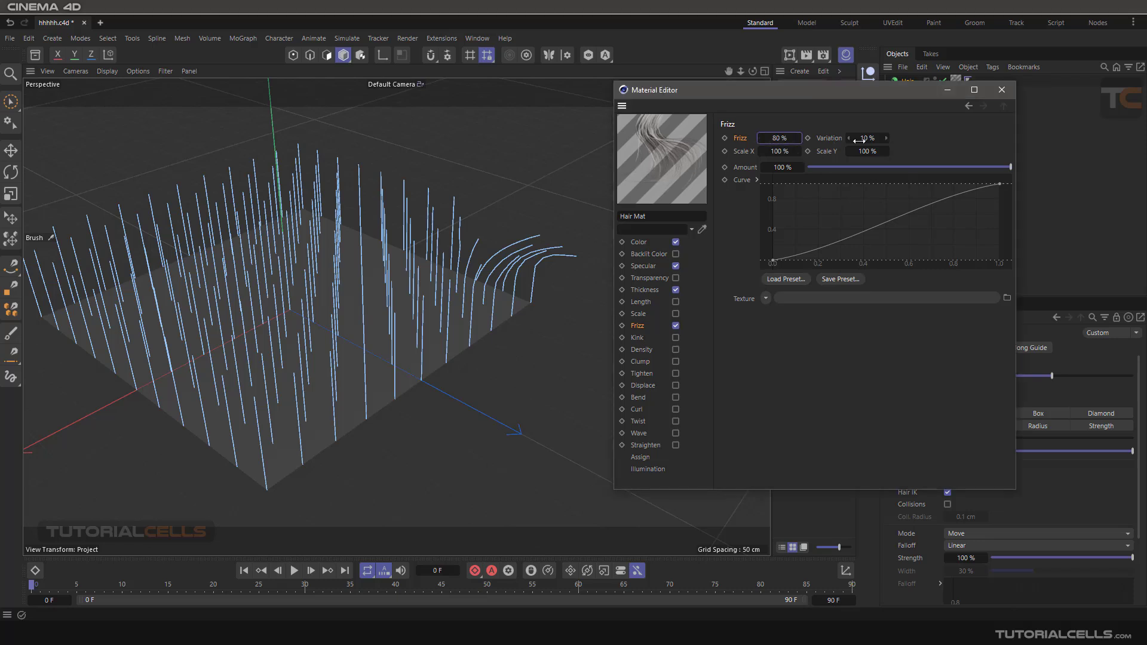
left_click_drag(861, 139, 873, 139)
left_click_drag(787, 153, 887, 153)
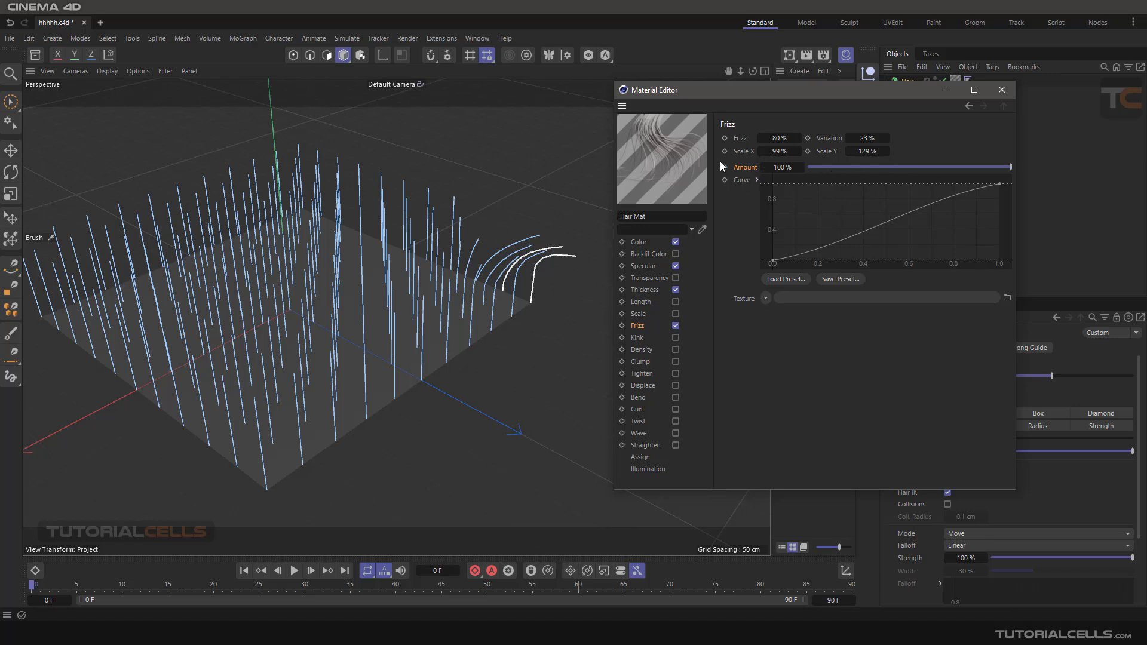
left_click(798, 152)
right_click(887, 152)
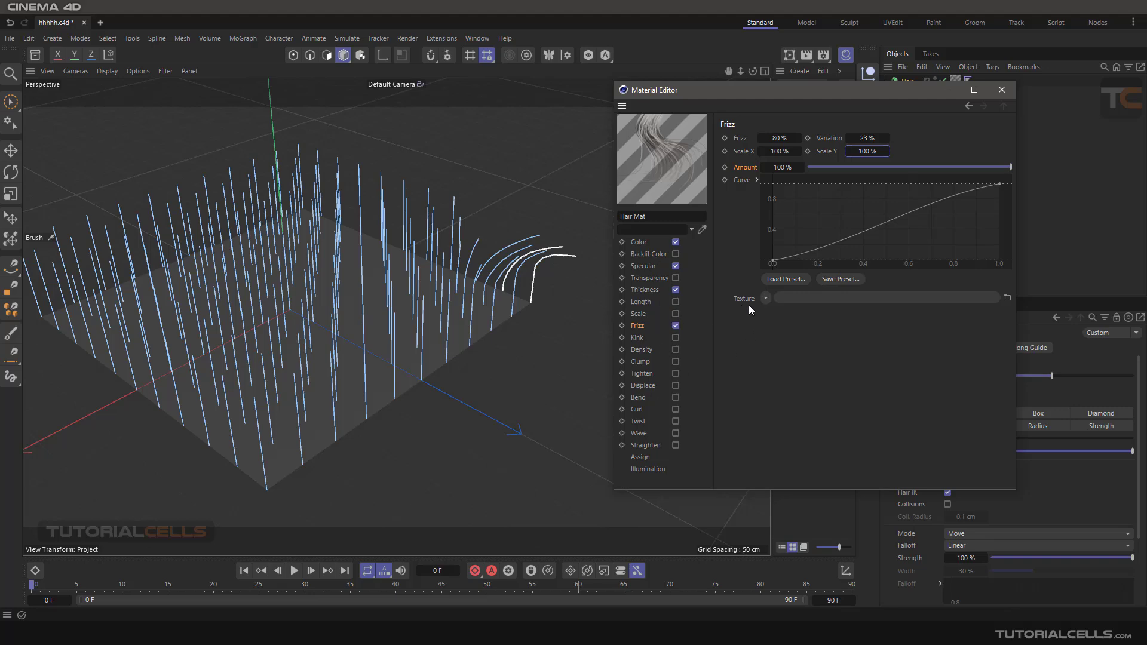
Step: Load a Noise shader as the Frizz texture and set its noise type to Cell Noise
scroll(504, 308, "down", 3)
left_click_drag(482, 296, 509, 317, "alt")
left_click(766, 299)
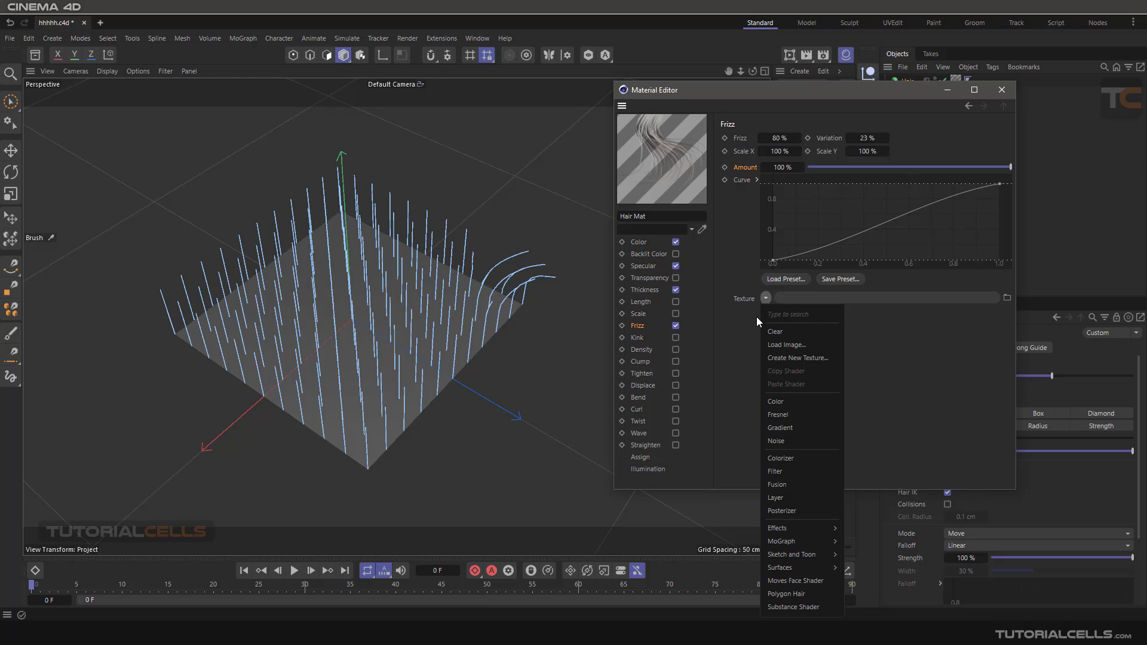
left_click(776, 444)
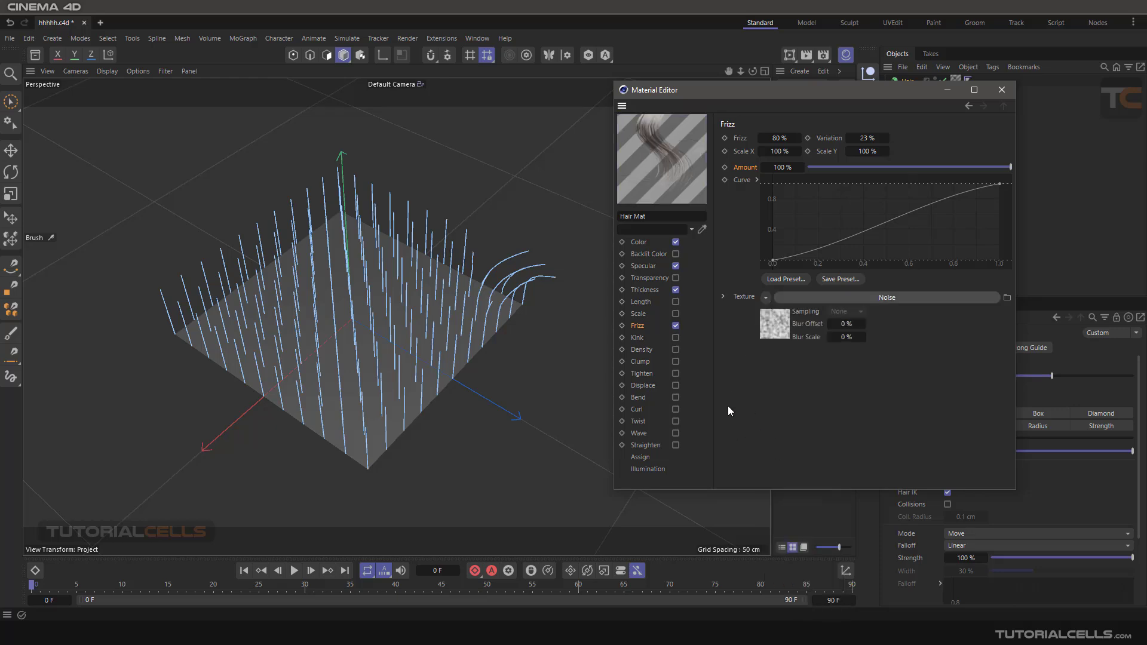
left_click(851, 295)
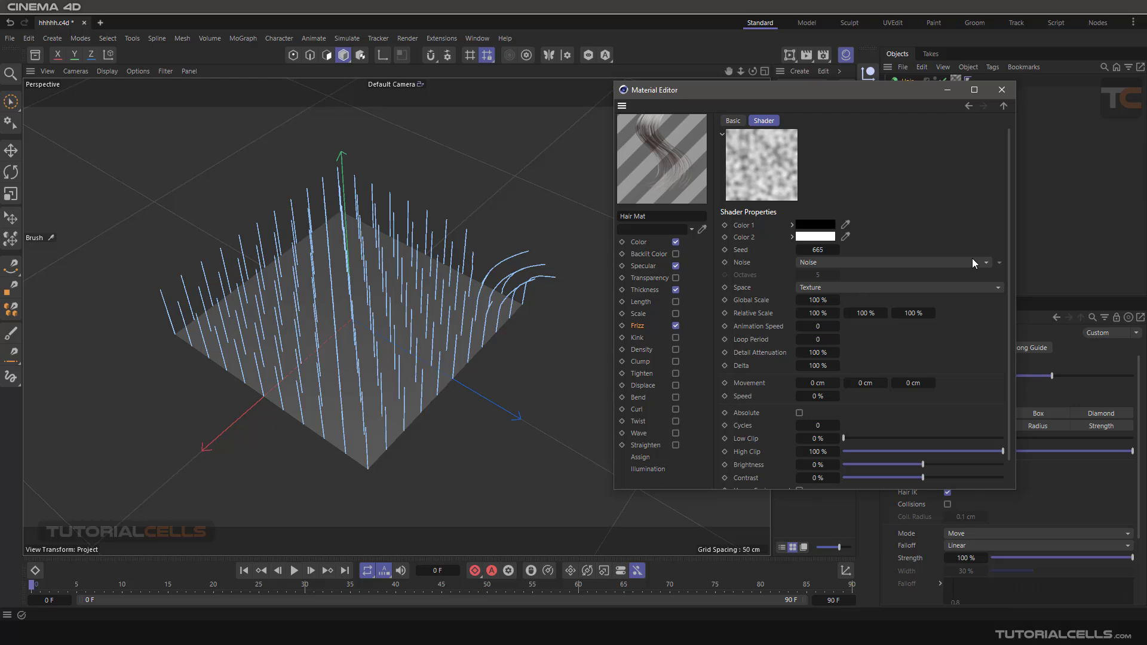
left_click(1000, 263)
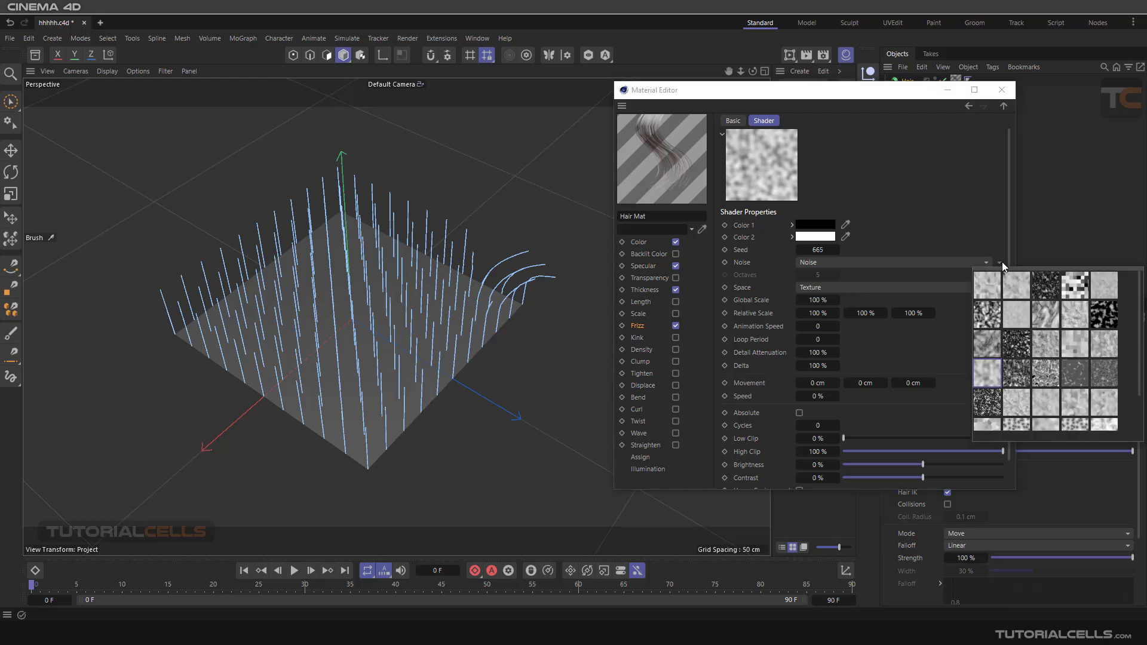
left_click(1073, 291)
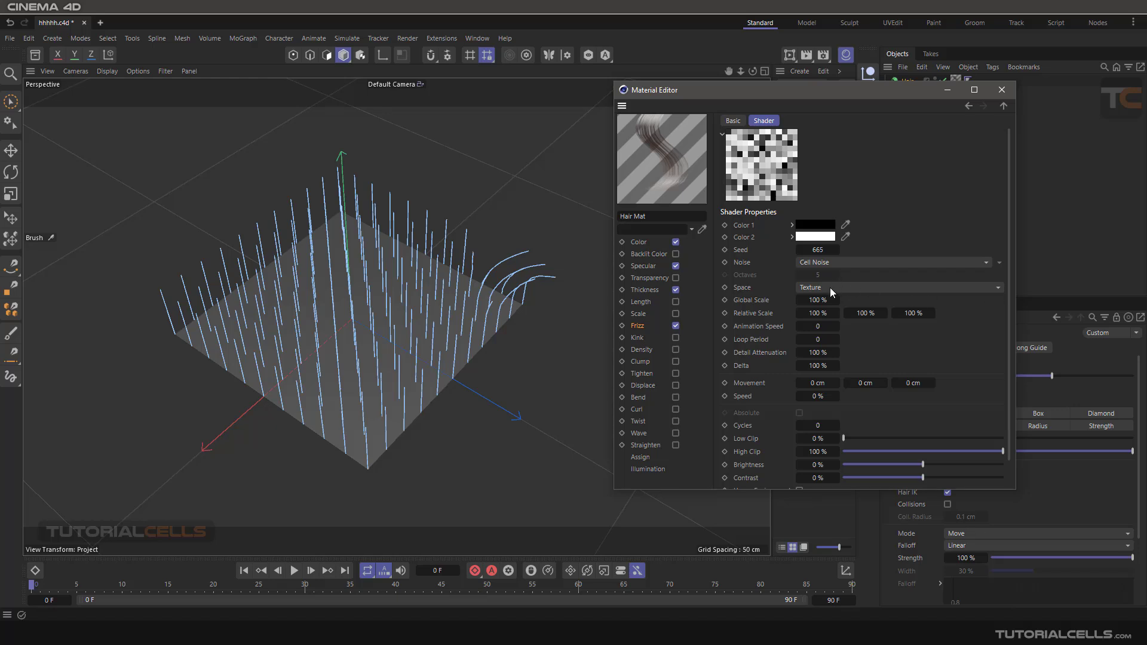
Step: Set the noise shader's Global Scale to 328 %, Contrast to 51 %, and Space to UV (2D)
mouse_move(815, 300)
left_mouse_down()
mouse_move(849, 300)
mouse_move(809, 305)
left_mouse_up()
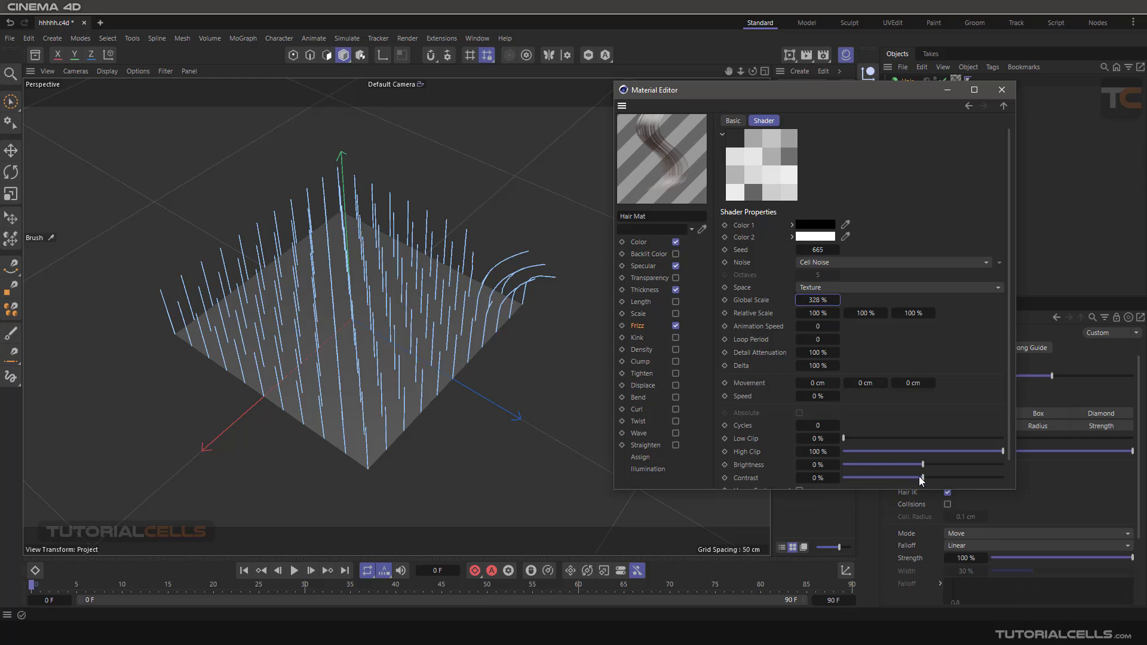
left_click_drag(922, 478, 944, 477)
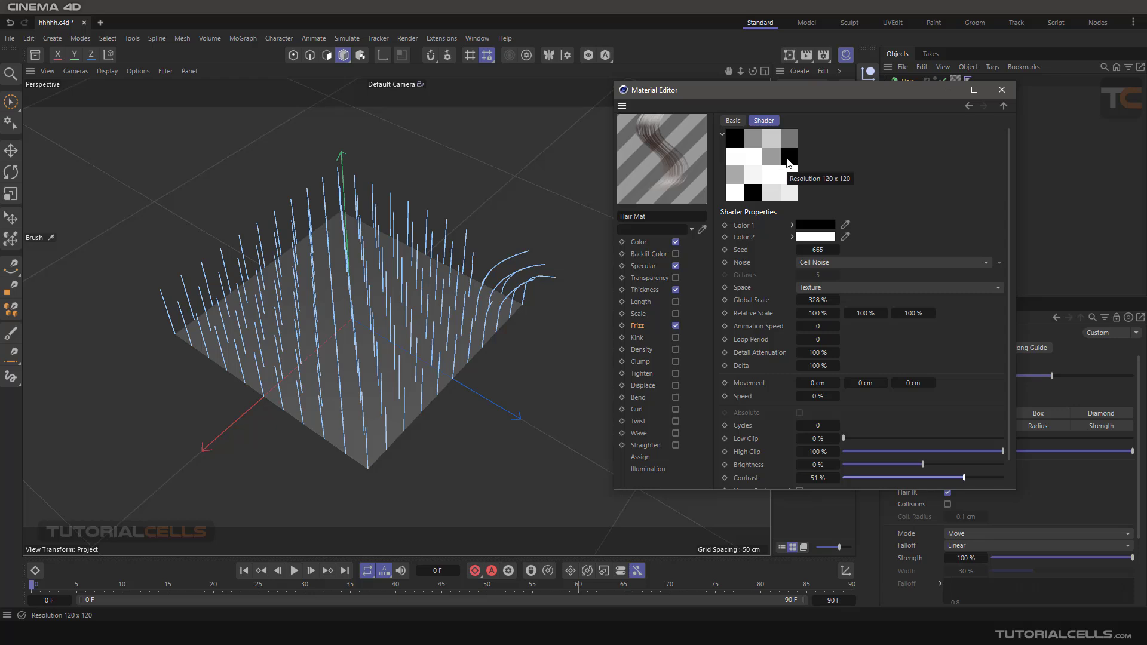
left_click(810, 289)
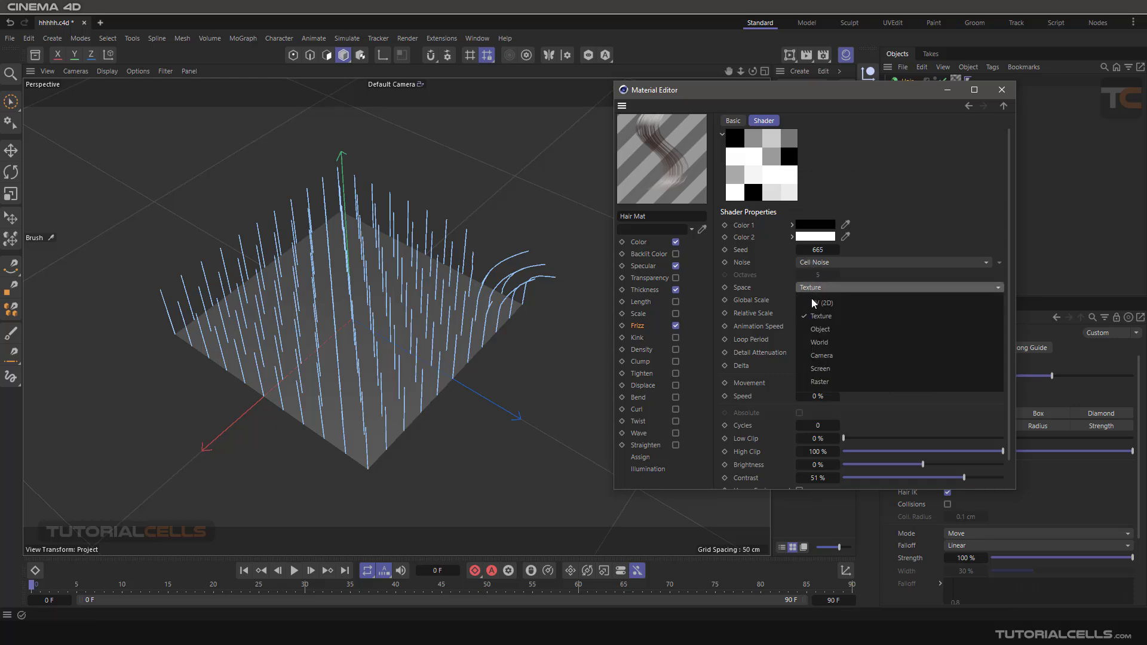
left_click(813, 303)
Step: Examine how the cell noise distributes the frizz across the plane in the render region, from above and at an angle
scroll(384, 290, "down", 5)
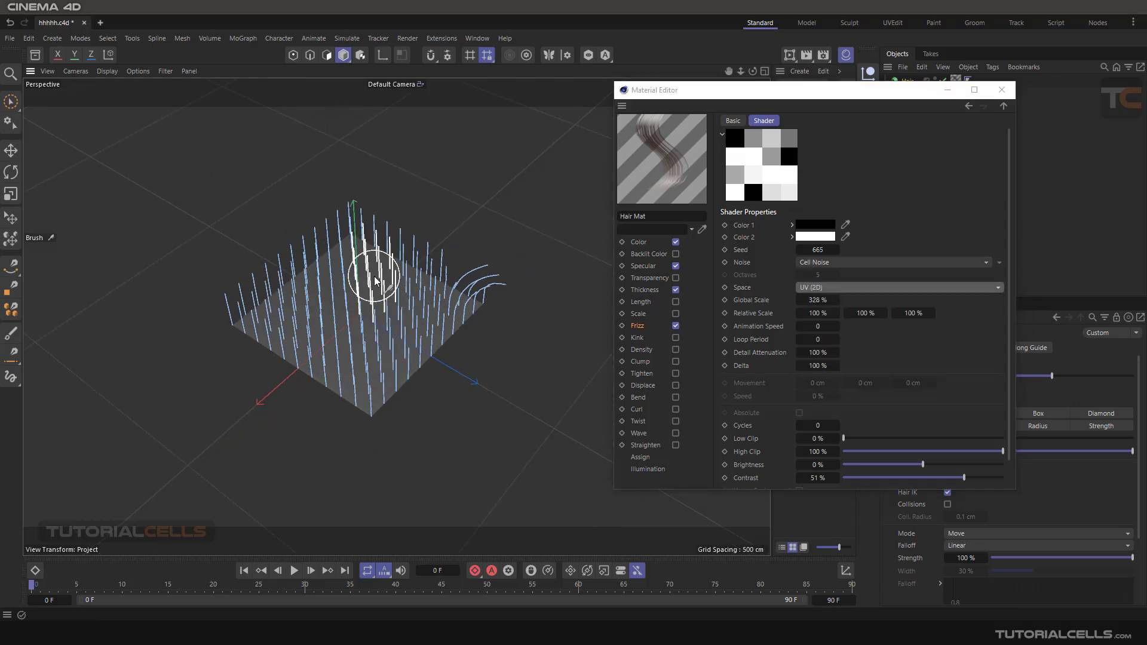
left_click_drag(376, 278, 469, 366, "alt")
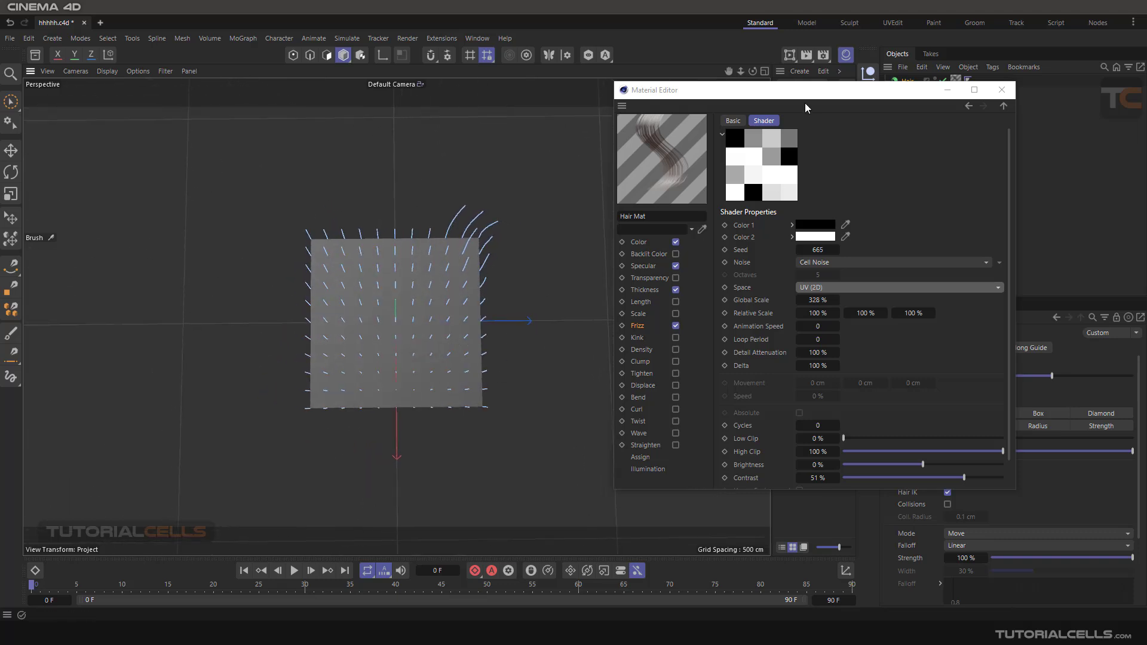
key("ctrl+r")
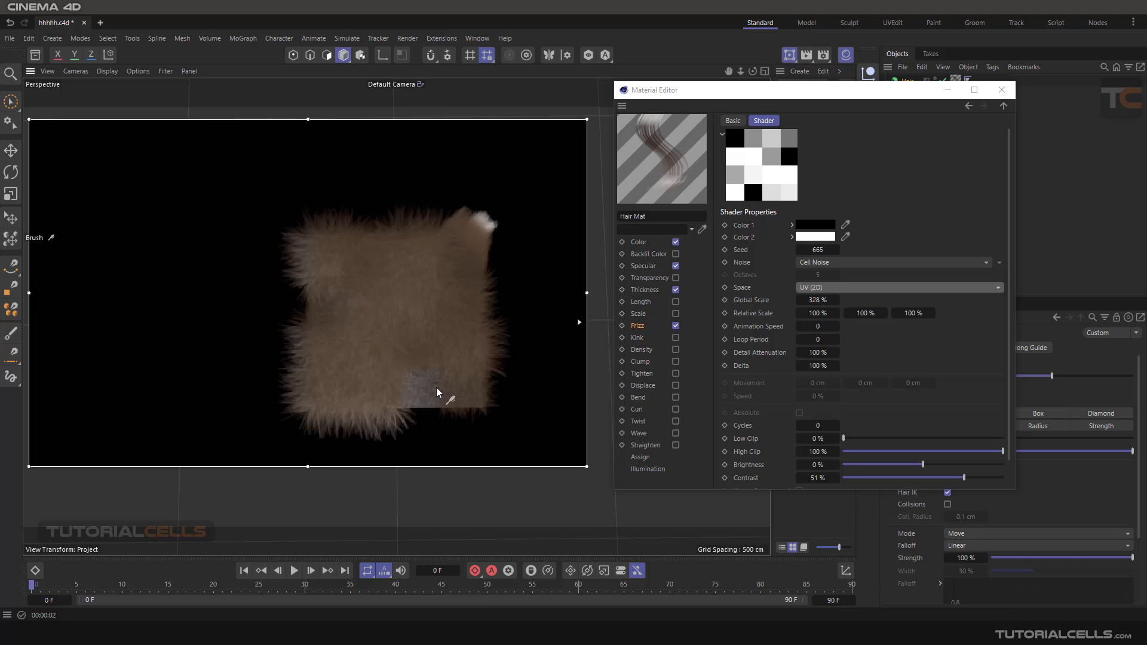
left_click_drag(432, 384, 432, 367, "alt")
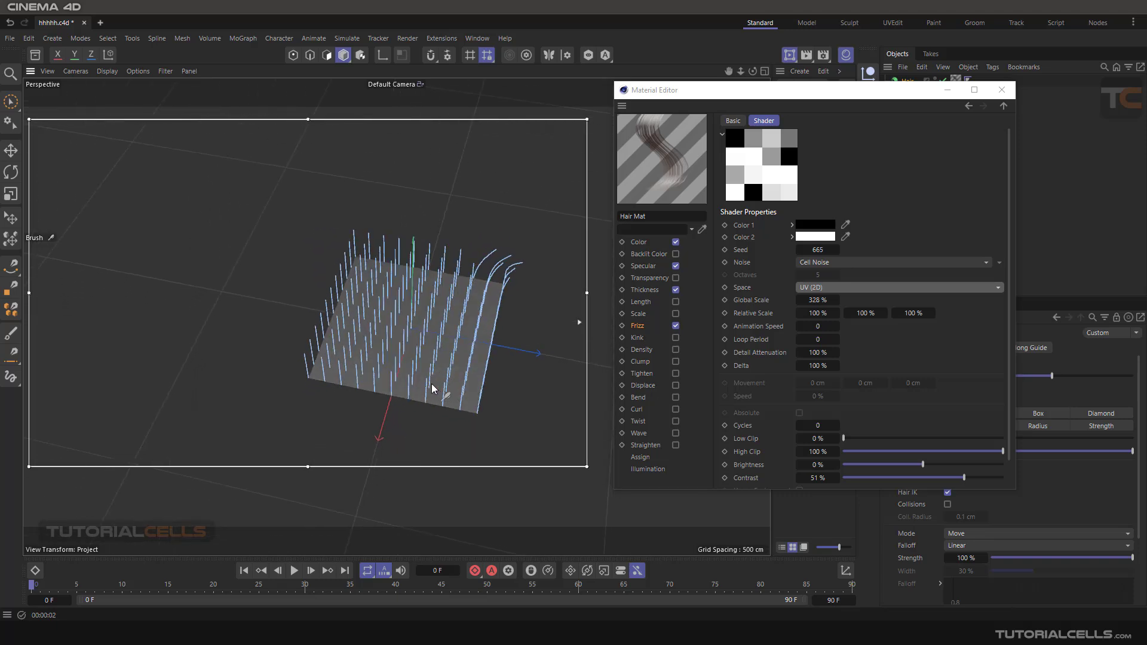
key("ctrl+r")
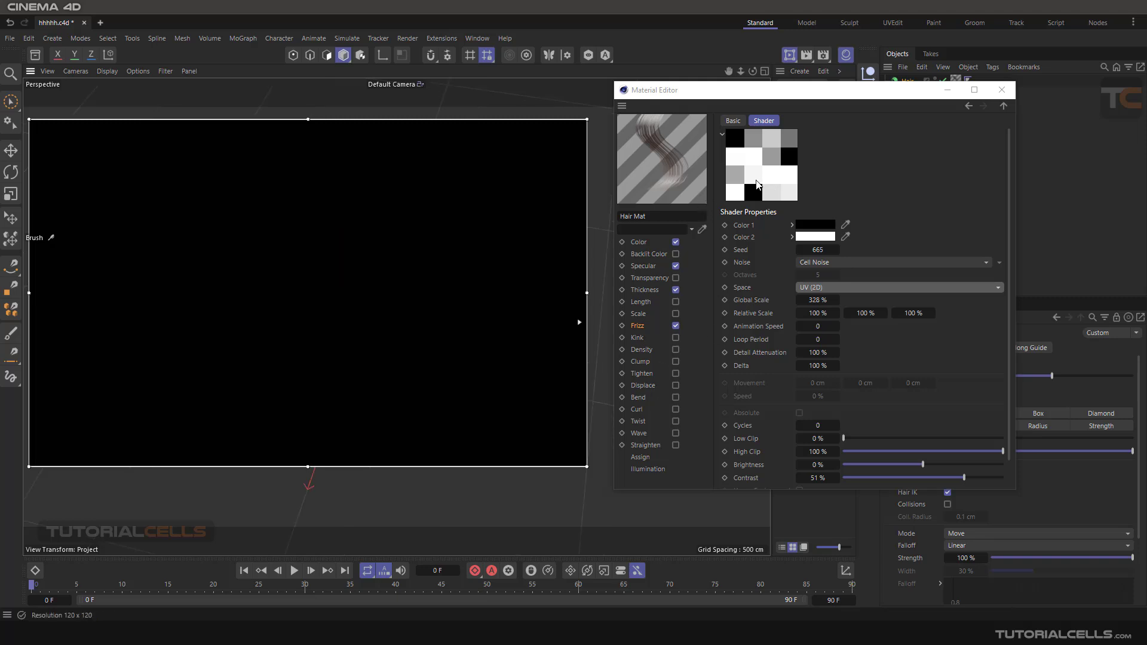
key("ctrl+r")
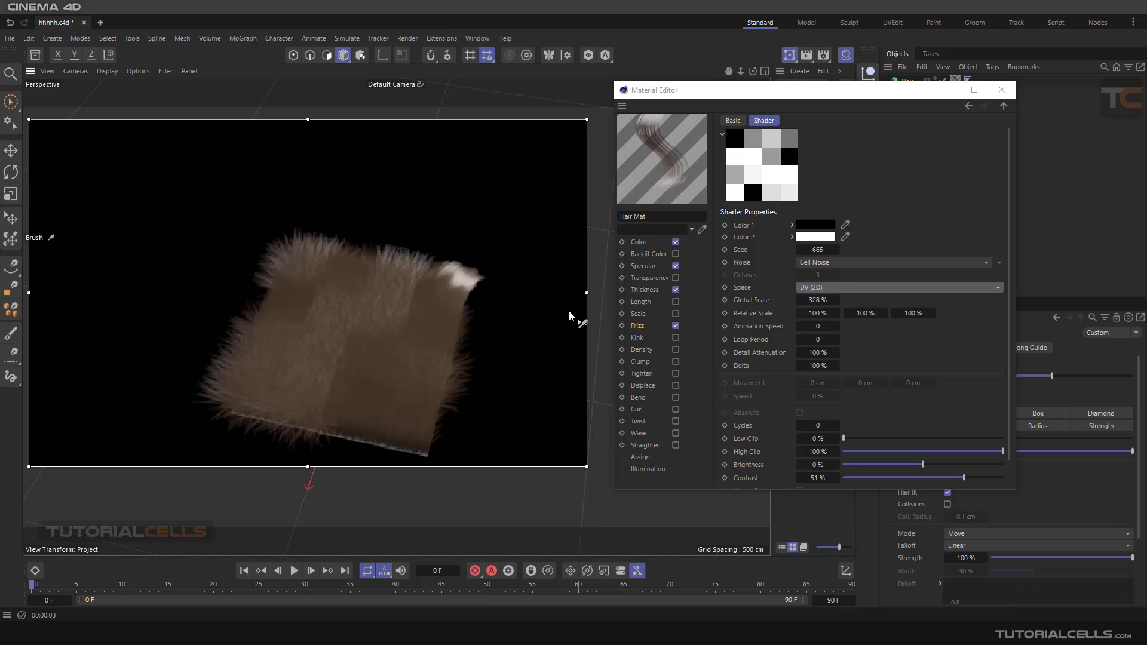
Step: Clear the Noise texture from the hair material's Frizz channel and turn off the interactive render region
left_click(638, 325)
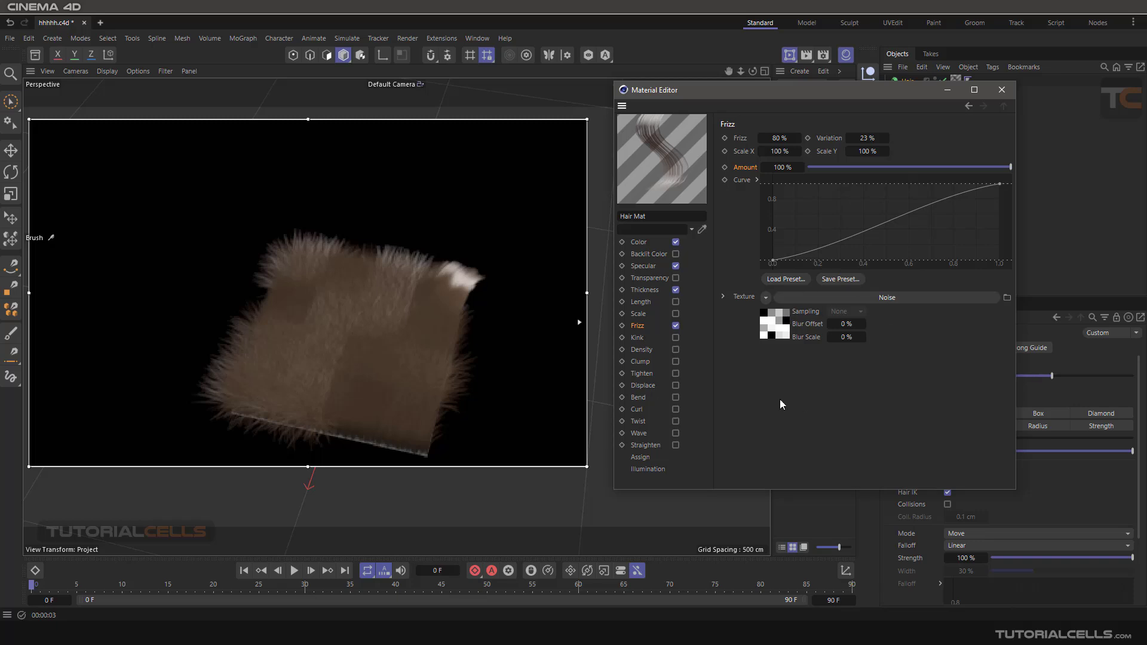
left_click(767, 297)
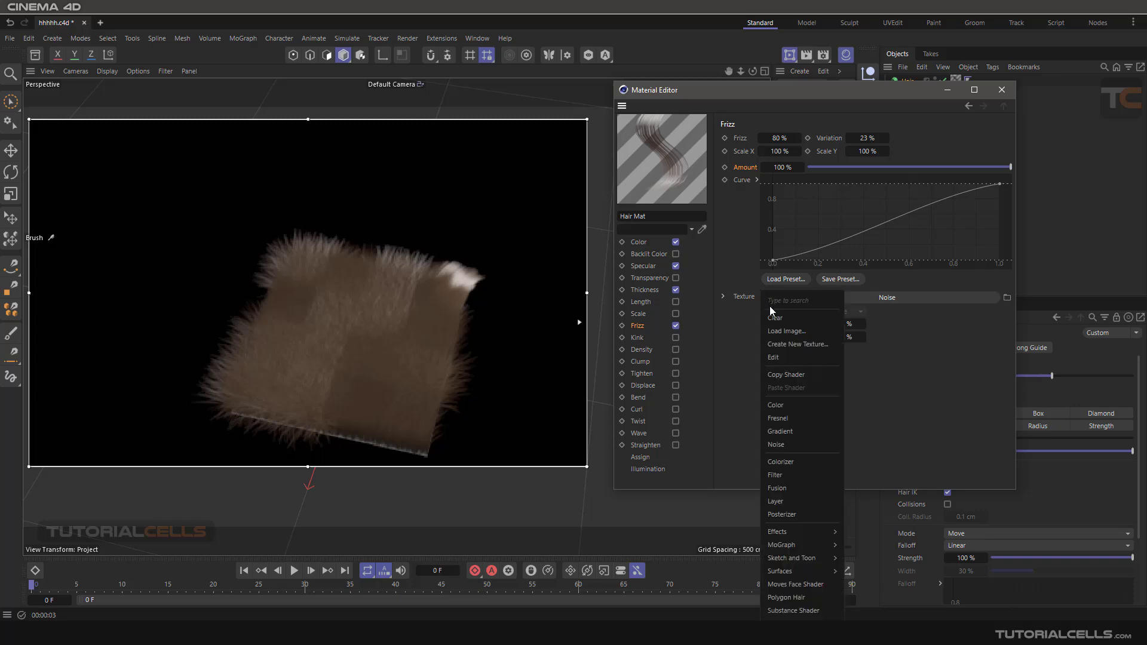
left_click(775, 320)
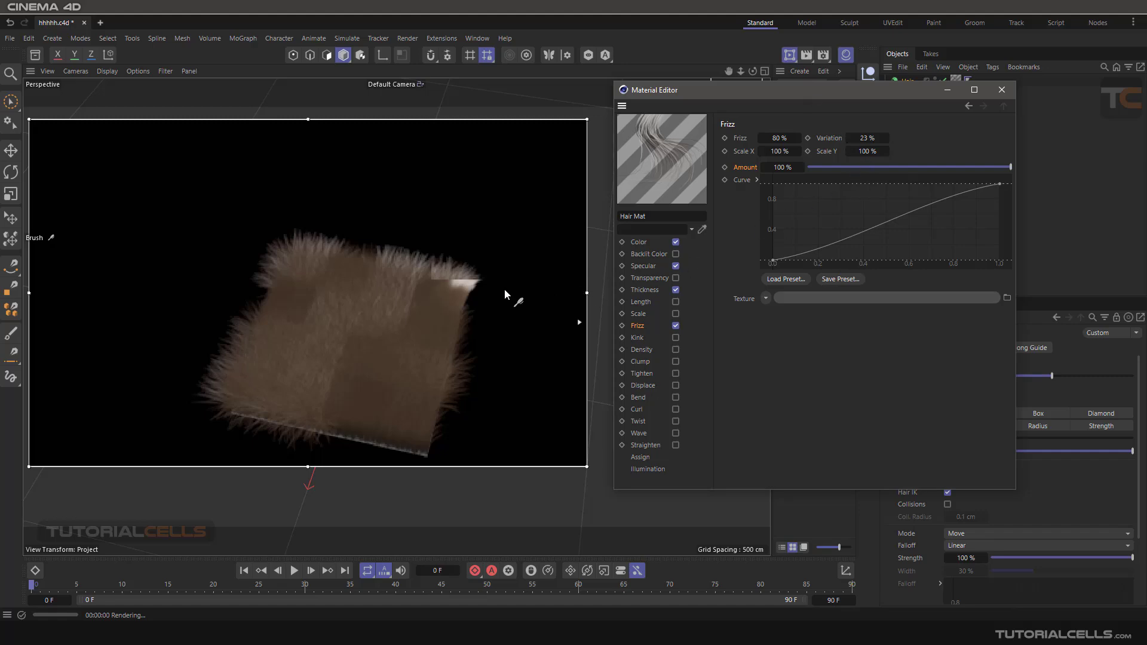
key("alt+r")
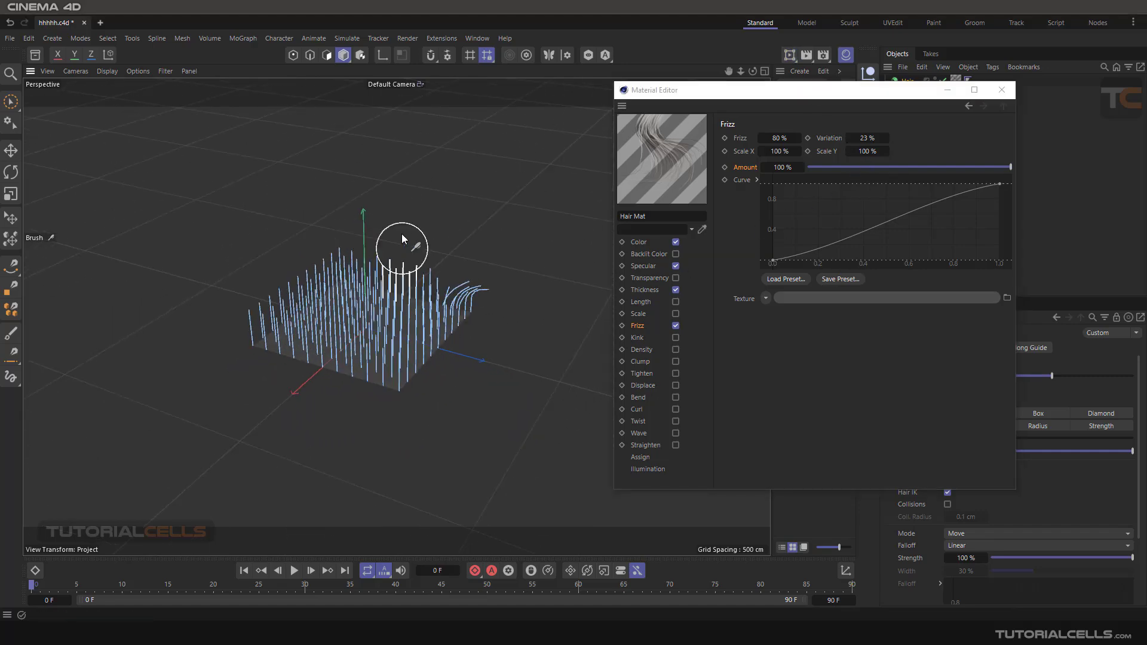